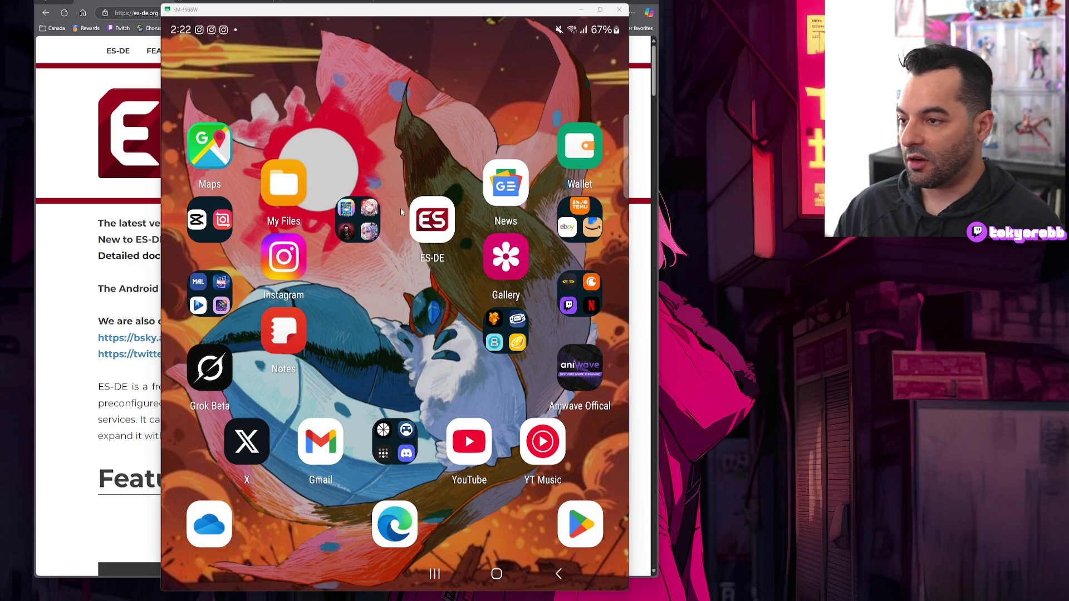
Open the Citron emulator's latest-version releases page from its website and examine the available Android packages
{"action": "left_click_drag", "start_coordinate": [408, 220], "coordinate": [397, 208]}
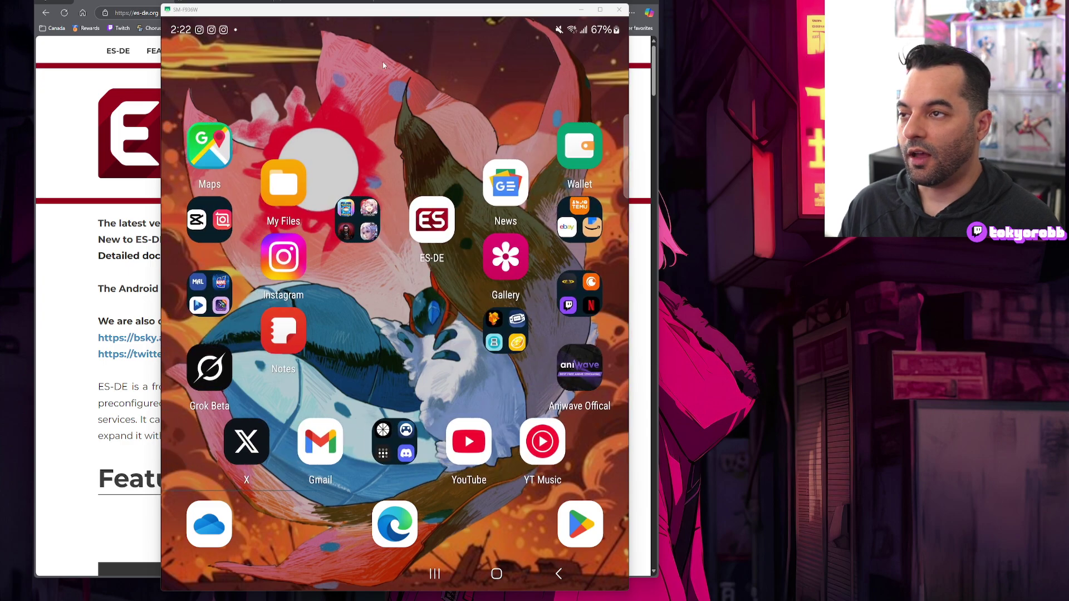
{"action": "mouse_move", "coordinate": [377, 20]}
{"action": "left_mouse_down"}
{"action": "mouse_move", "coordinate": [425, 13]}
{"action": "mouse_move", "coordinate": [384, 12]}
{"action": "left_mouse_up"}
{"action": "left_click", "coordinate": [323, 1]}
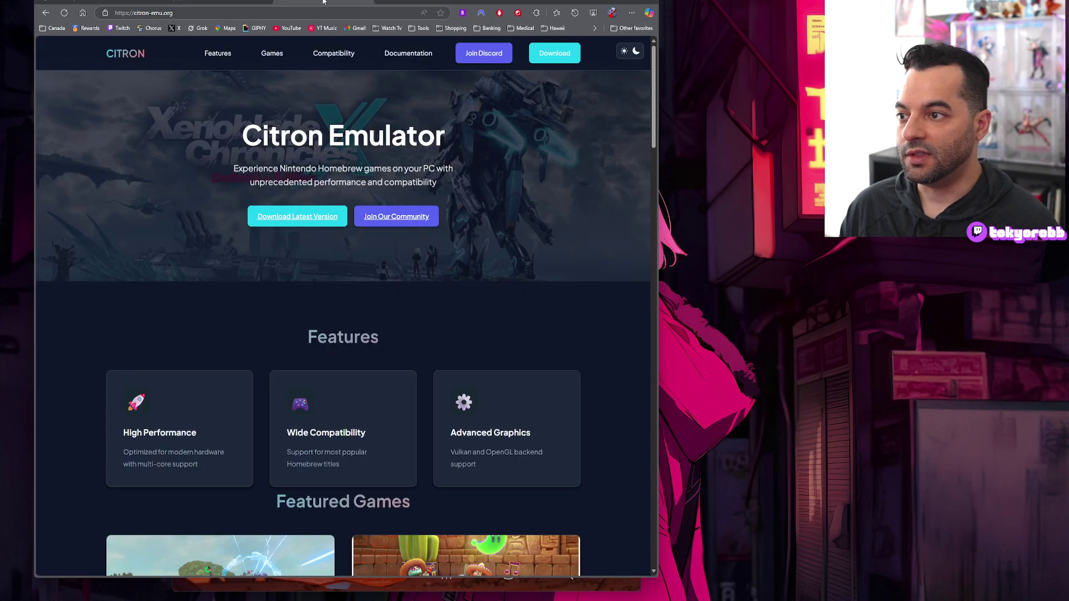
{"action": "left_click", "coordinate": [285, 215]}
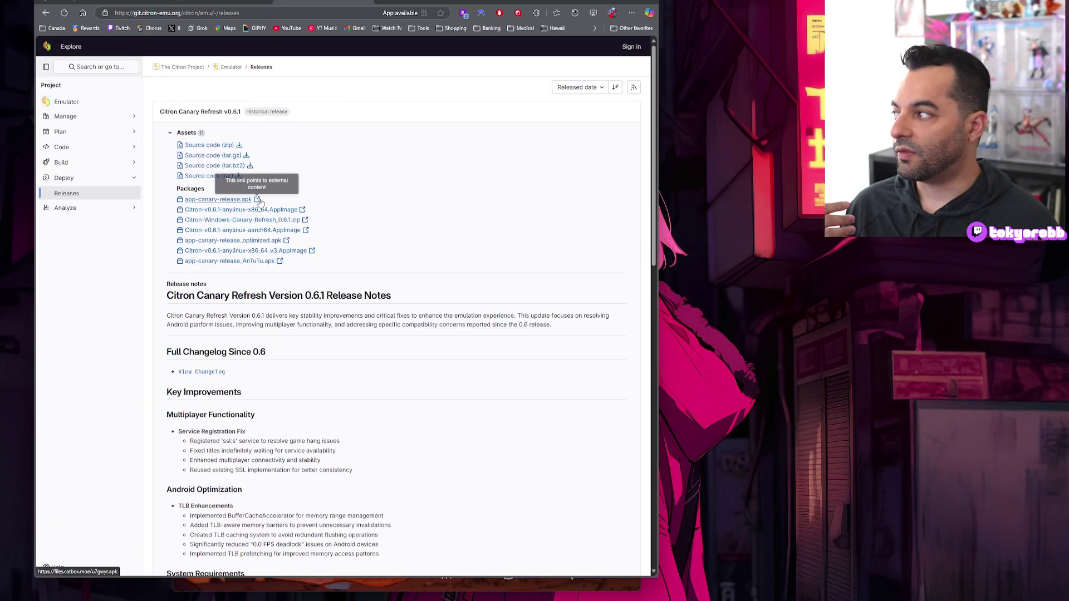
{"action": "key", "text": "ctrl+plus"}
{"action": "key", "text": "ctrl+plus"}
{"action": "key", "text": "ctrl+plus"}
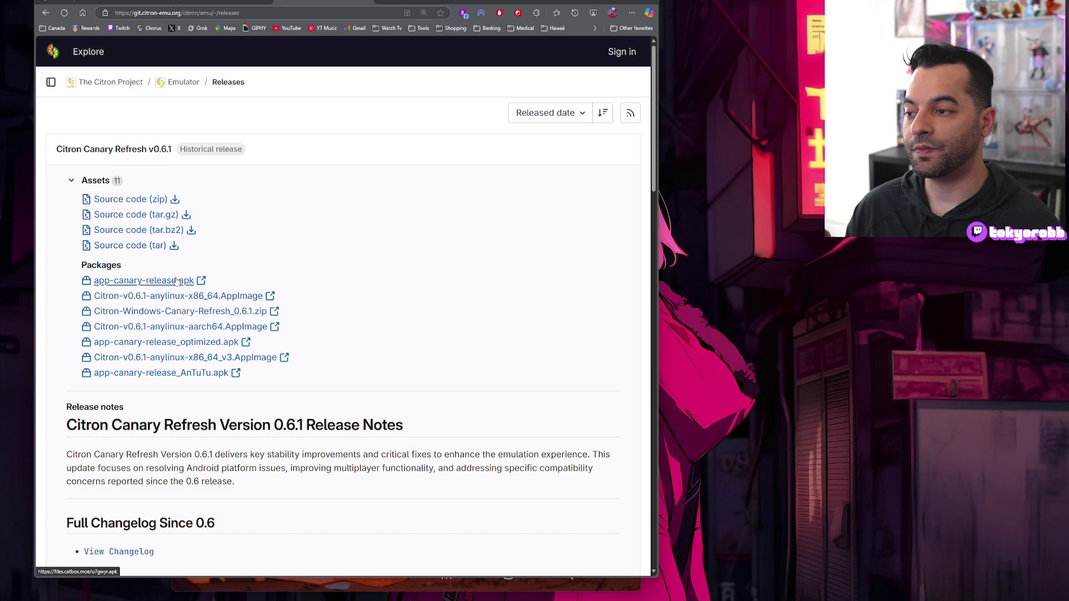
View the es-de-android-custom-systems GitHub repository, and check the Samsung Galaxy Store listing linked from the ES-DE website
{"action": "left_click", "coordinate": [370, 2]}
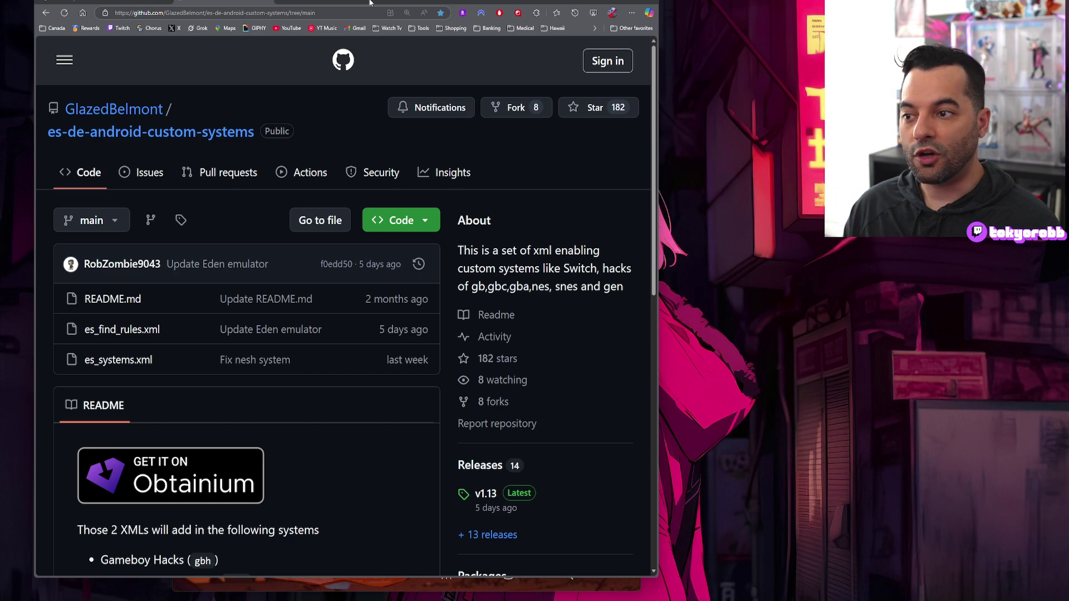
{"action": "left_click", "coordinate": [127, 2]}
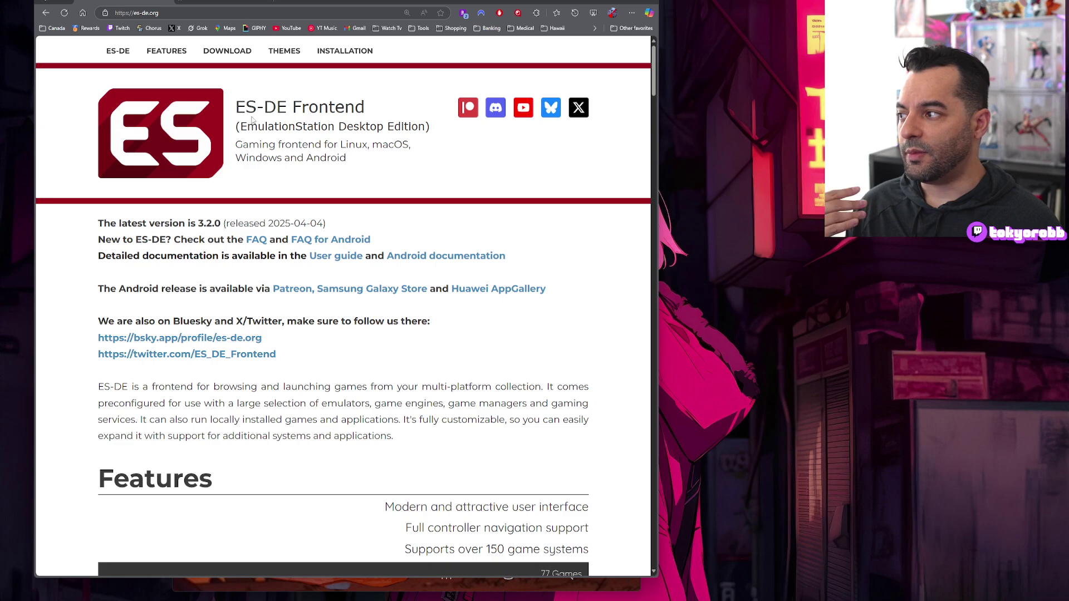
{"action": "left_click_drag", "start_coordinate": [385, 0], "coordinate": [429, 3]}
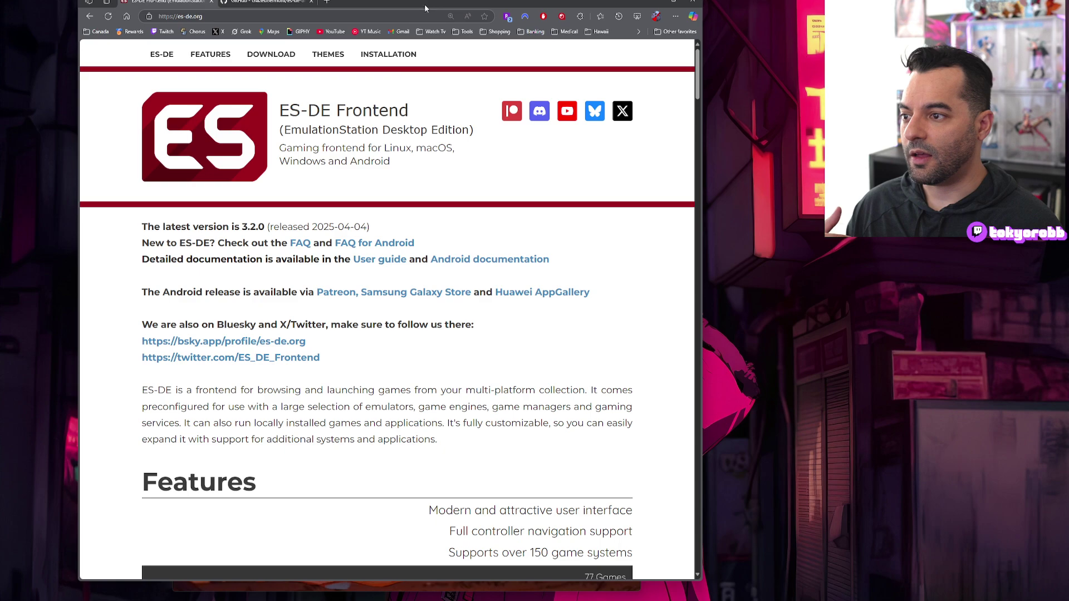
{"action": "left_click", "coordinate": [378, 295]}
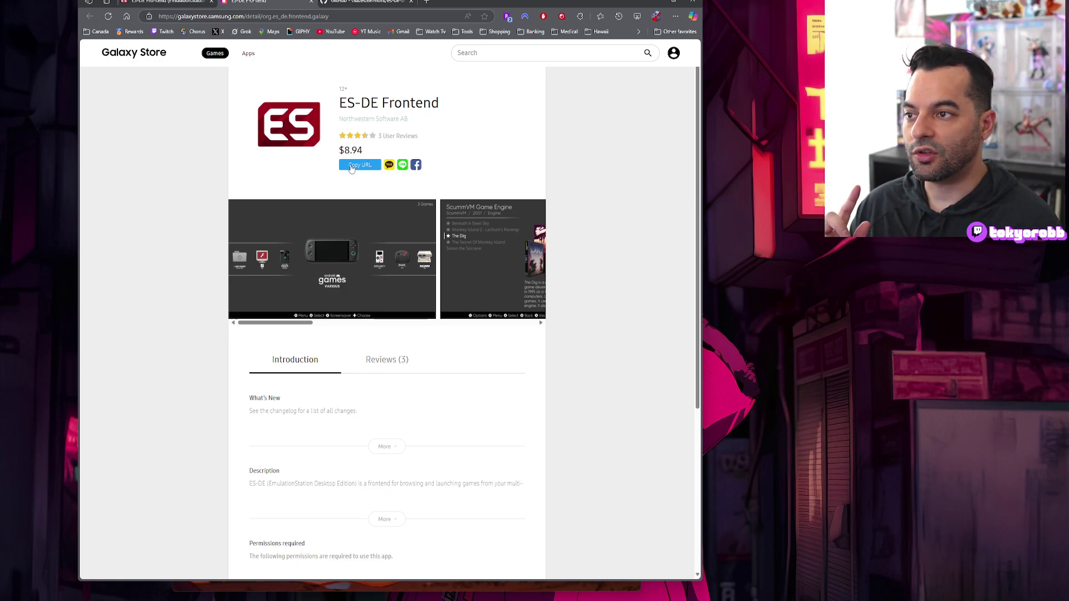
{"action": "left_click", "coordinate": [311, 2]}
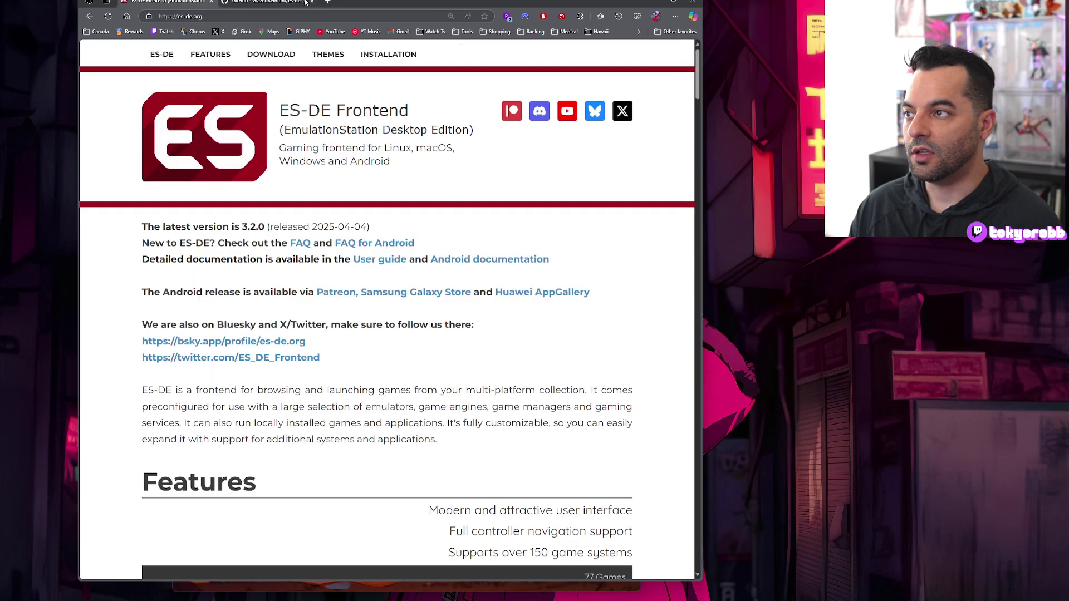
Compare the Android supporter membership price on the ES-DE Patreon page with the Samsung Galaxy Store price
{"action": "left_click", "coordinate": [346, 296]}
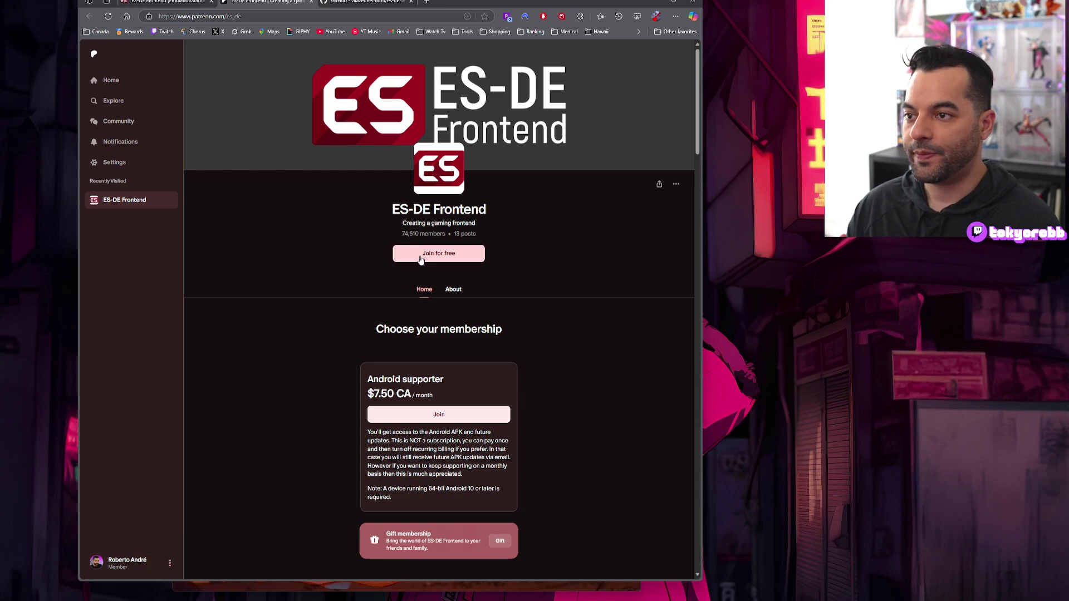
{"action": "left_click_drag", "start_coordinate": [372, 394], "coordinate": [411, 394]}
{"action": "left_click", "coordinate": [180, 7]}
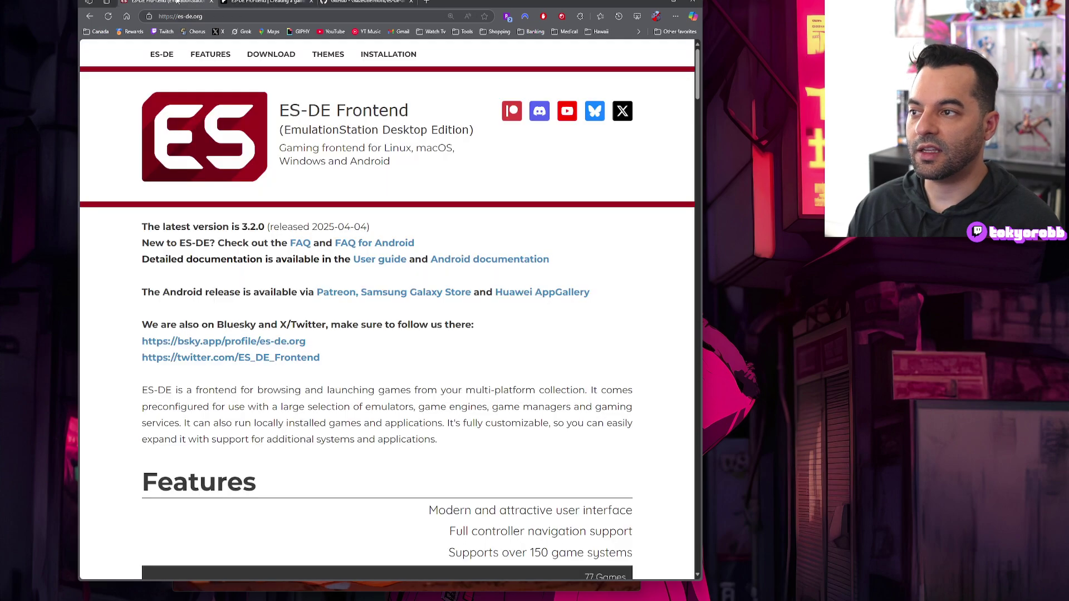
{"action": "left_click", "coordinate": [389, 298]}
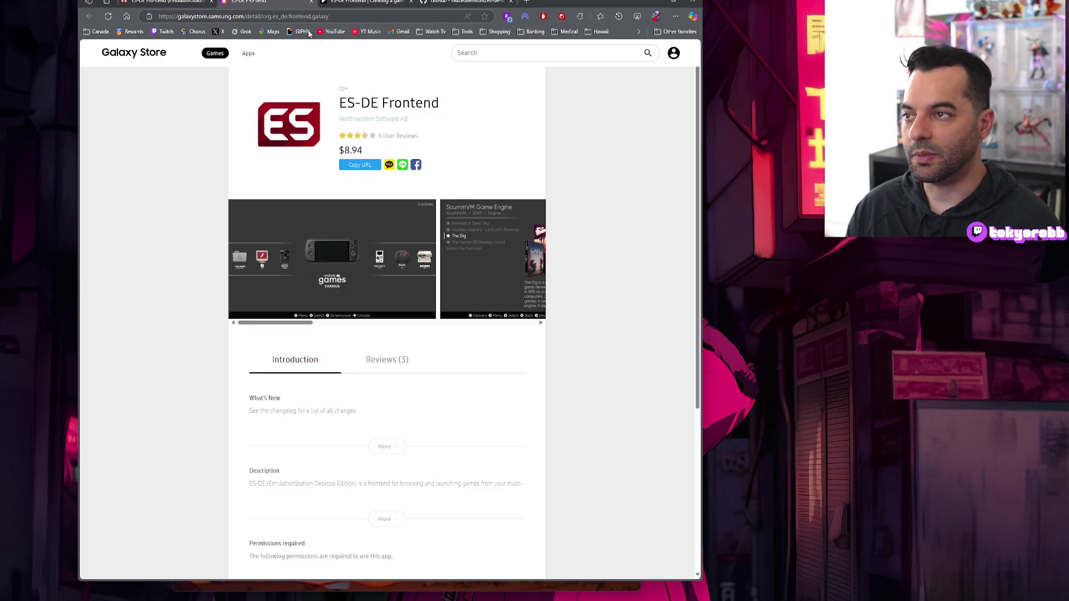
{"action": "left_click", "coordinate": [310, 2]}
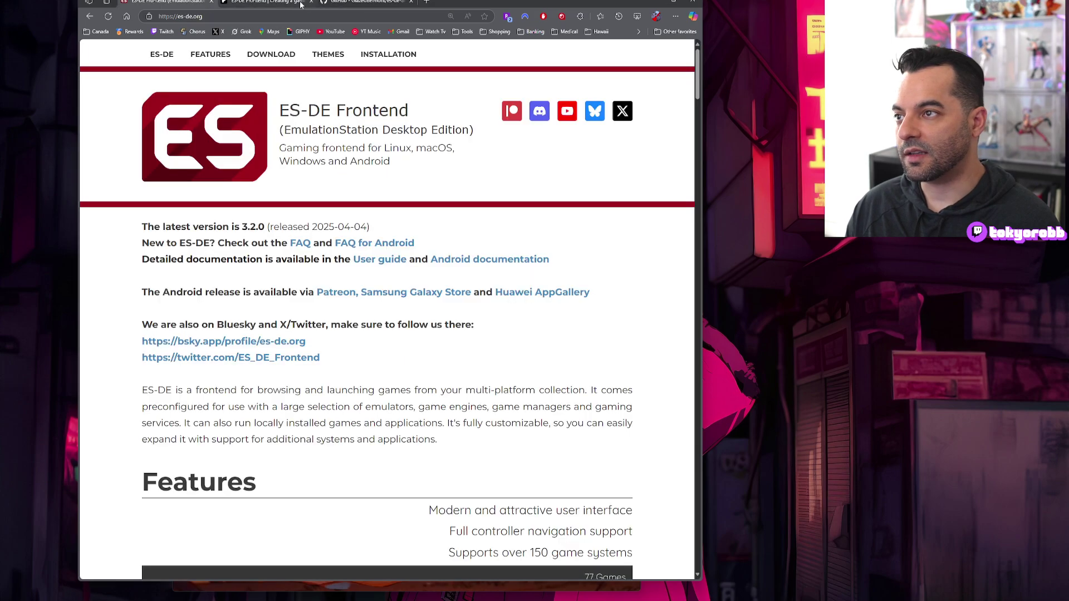
{"action": "left_click", "coordinate": [295, 4]}
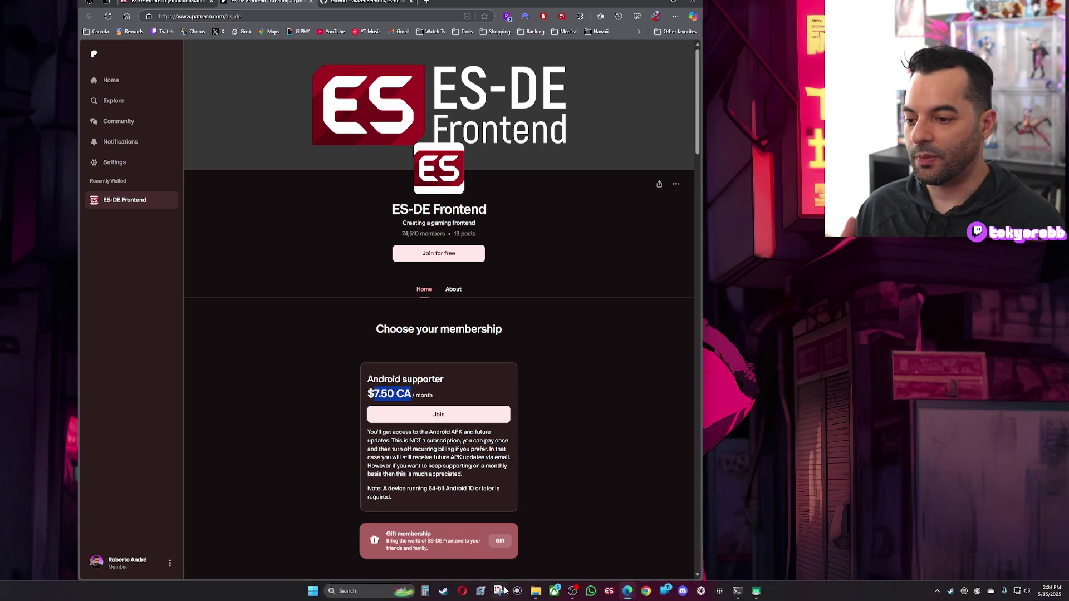
Check the ES-DE APK file in the EMULATION/APK folder and return to the es-de-android-custom-systems GitHub repository
{"action": "left_click", "coordinate": [531, 596]}
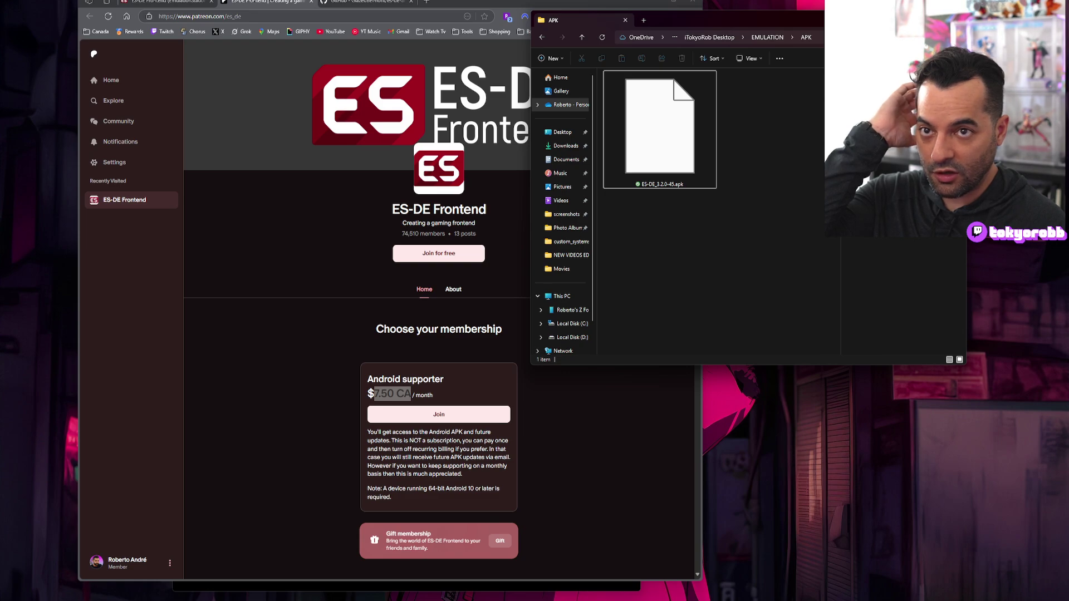
{"action": "key", "text": "alt+F4"}
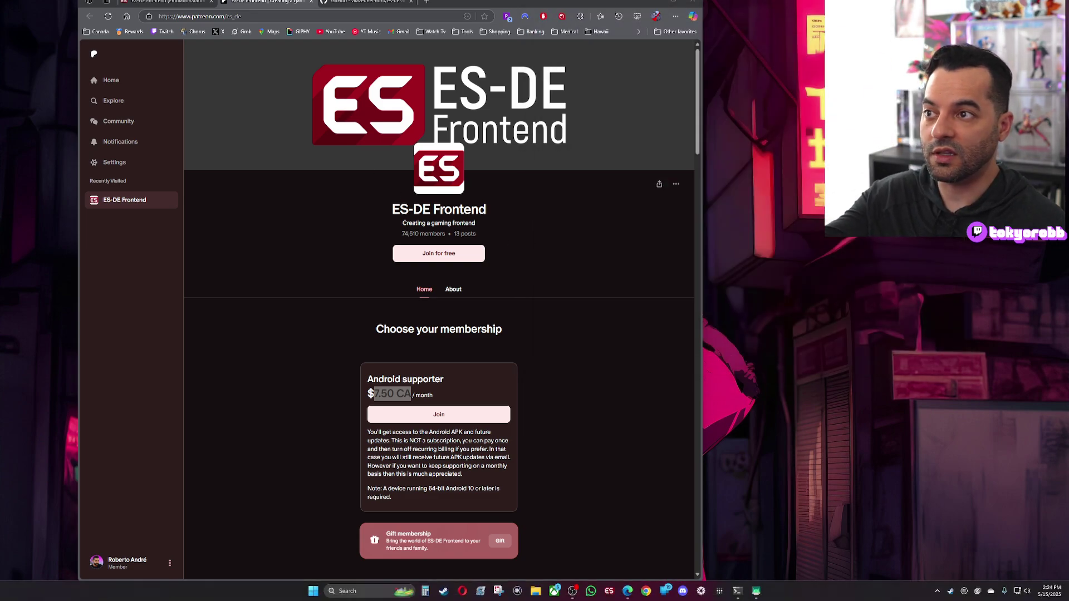
{"action": "left_click", "coordinate": [344, 4]}
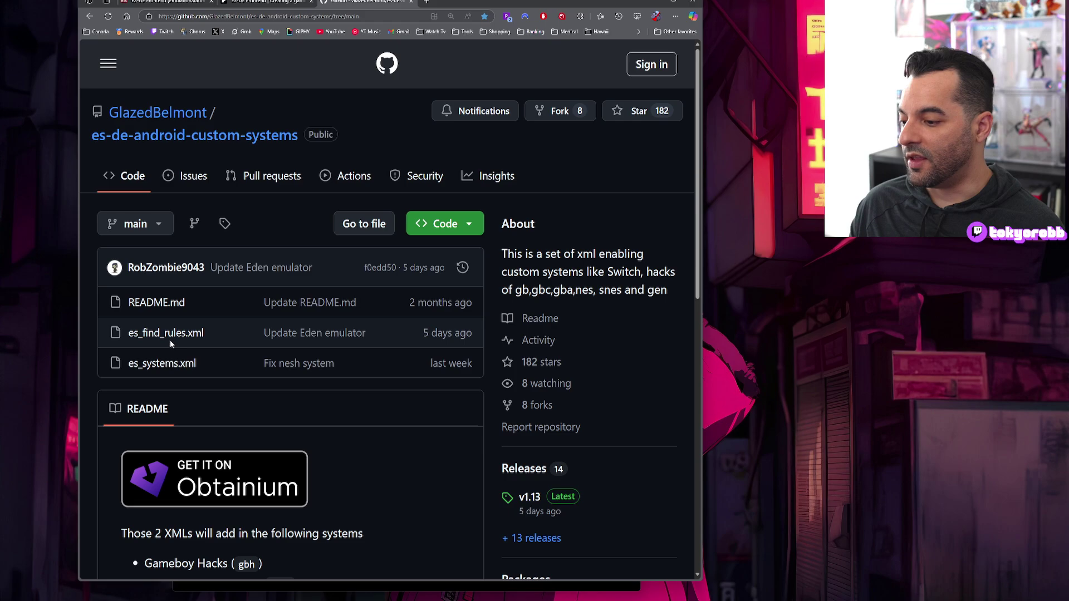
Wake the mirrored phone and examine the custom_systems XML files and the ES-DE folder in internal storage
{"action": "left_click", "coordinate": [655, 2]}
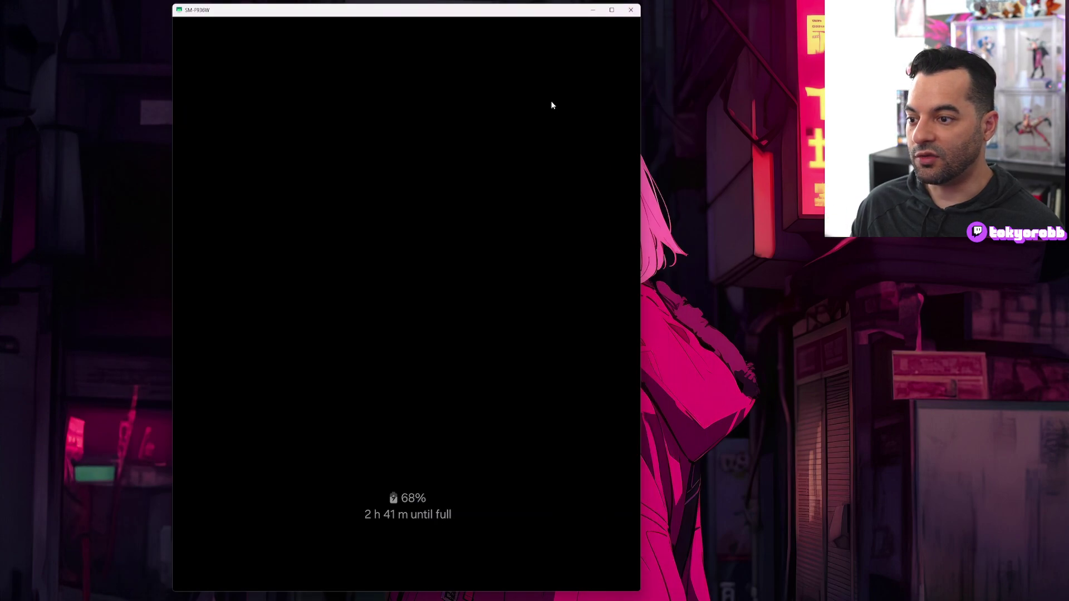
{"action": "left_click", "coordinate": [552, 105]}
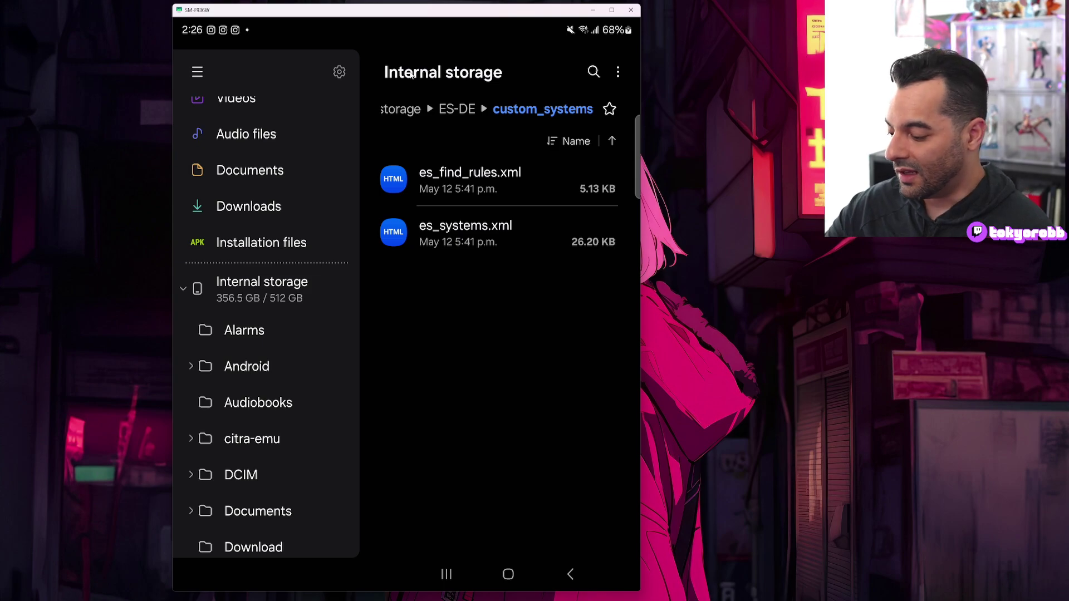
{"action": "right_click", "coordinate": [411, 75]}
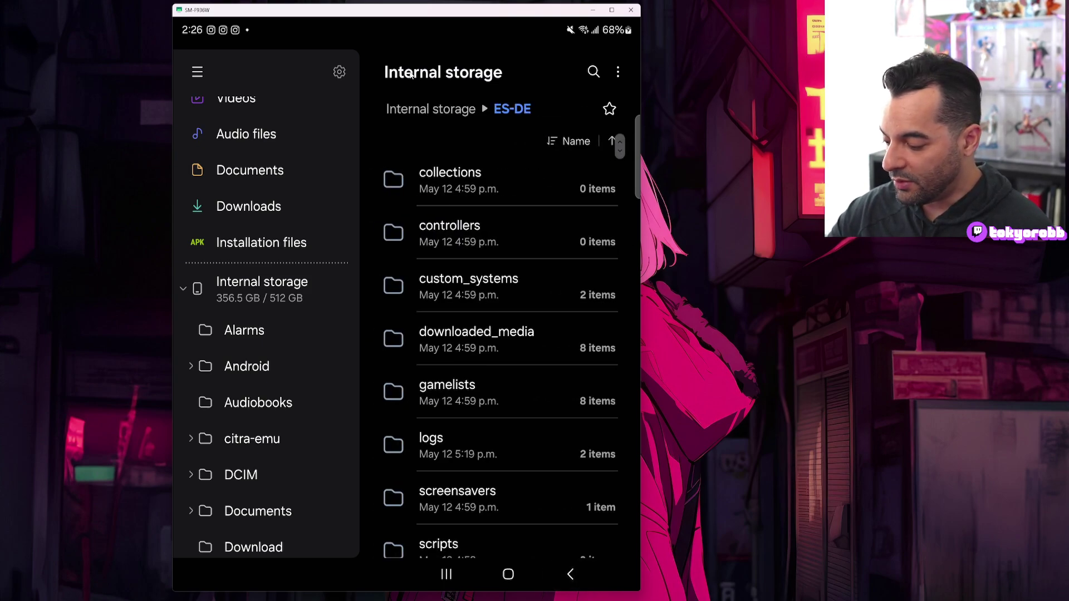
{"action": "scroll", "coordinate": [411, 75], "scroll_direction": "down", "scroll_amount": 3}
{"action": "scroll", "coordinate": [411, 75], "scroll_direction": "up", "scroll_amount": 3}
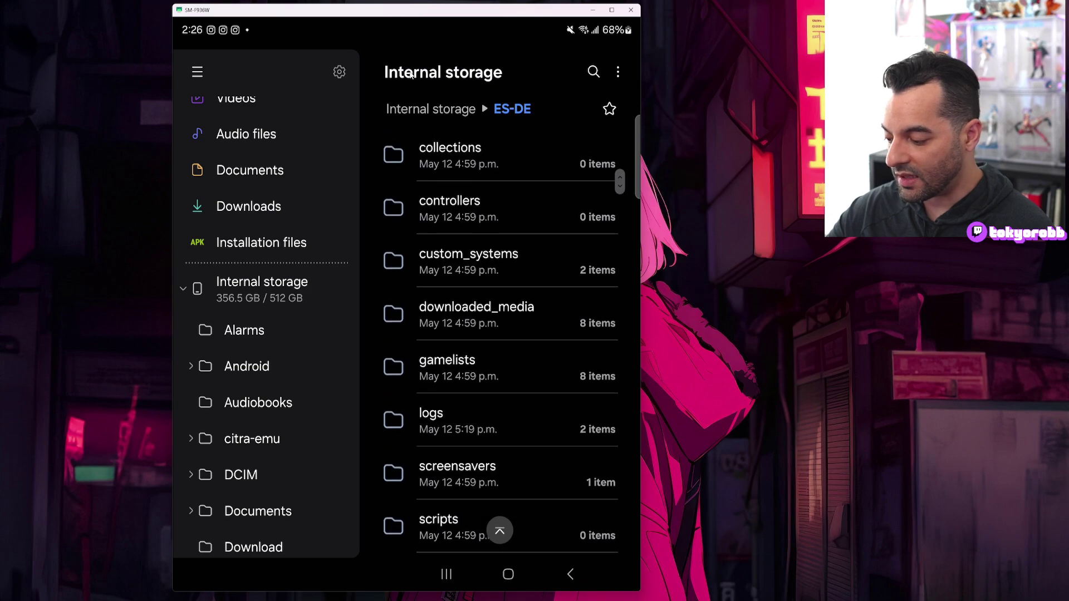
{"action": "right_click", "coordinate": [410, 75]}
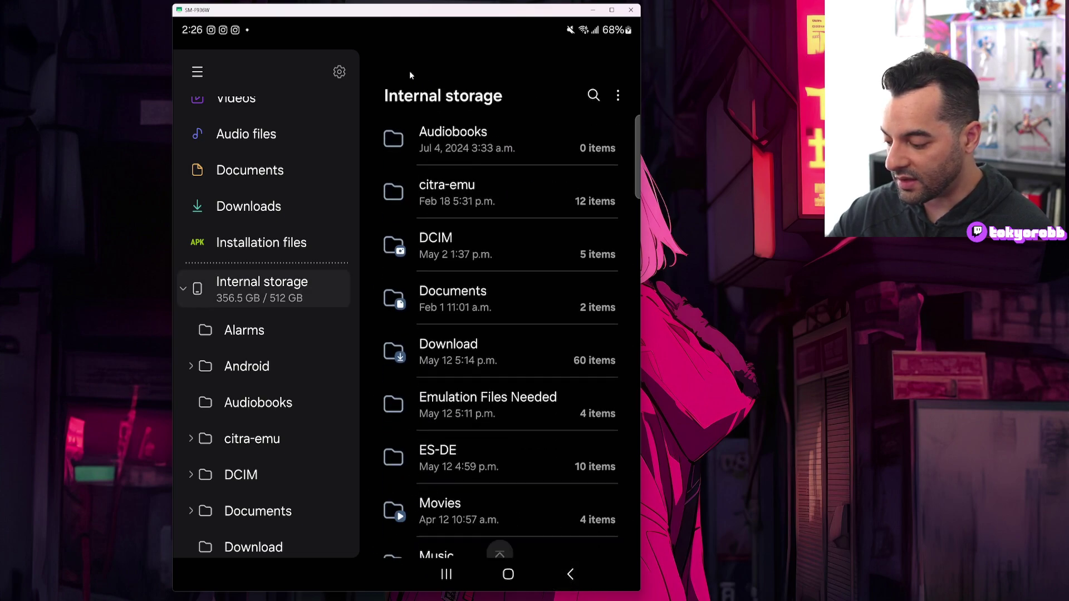
Look through the console folders inside the phone's ROMs folder and return to internal storage
{"action": "scroll", "coordinate": [411, 75], "scroll_direction": "down", "scroll_amount": 6}
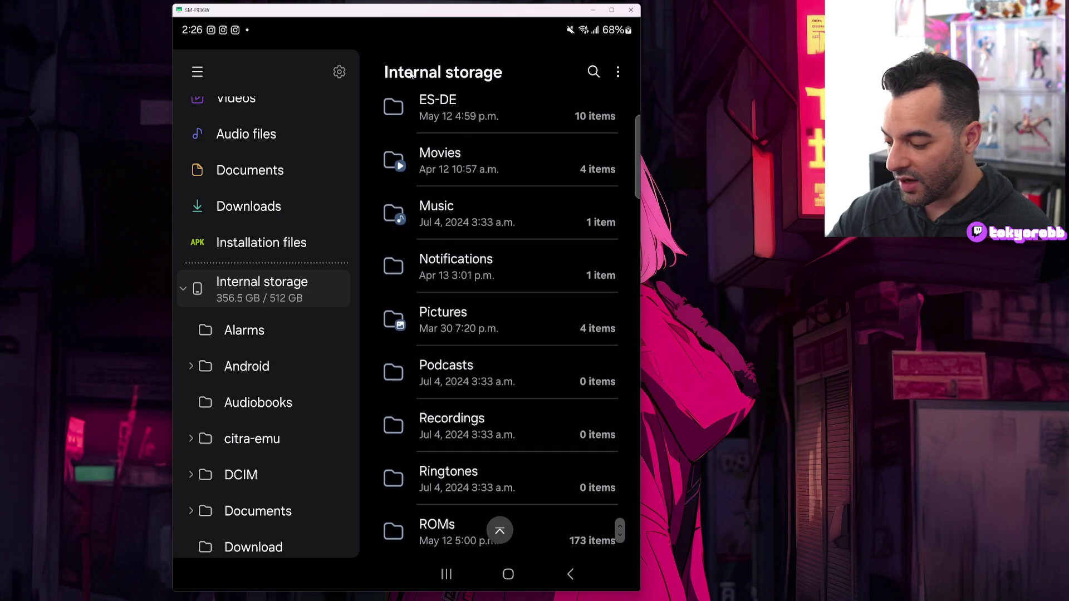
{"action": "scroll", "coordinate": [411, 75], "scroll_direction": "down", "scroll_amount": 10}
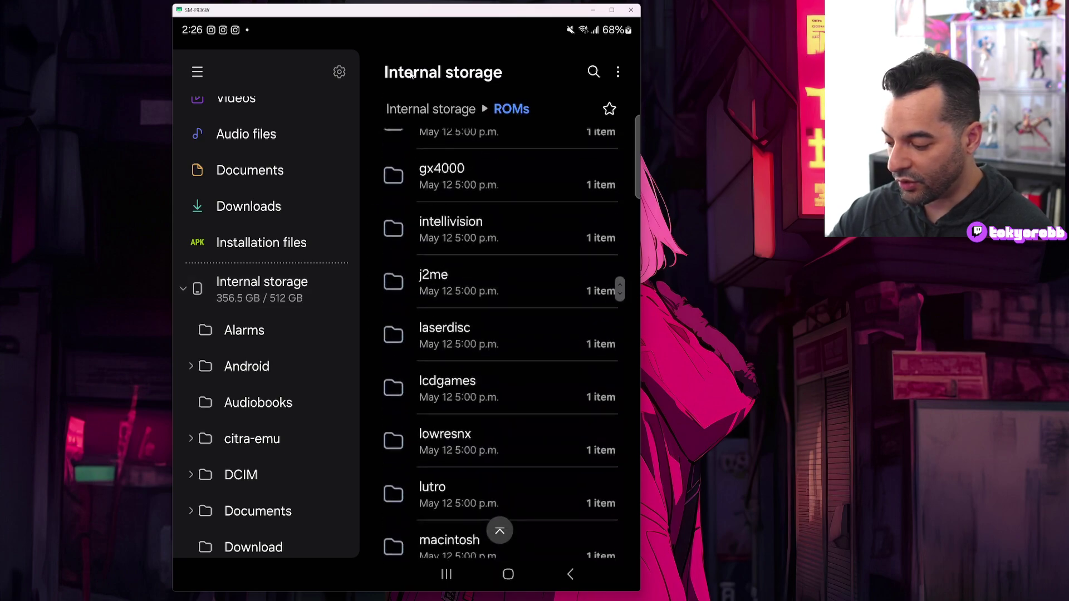
{"action": "scroll", "coordinate": [411, 76], "scroll_direction": "down", "scroll_amount": 15}
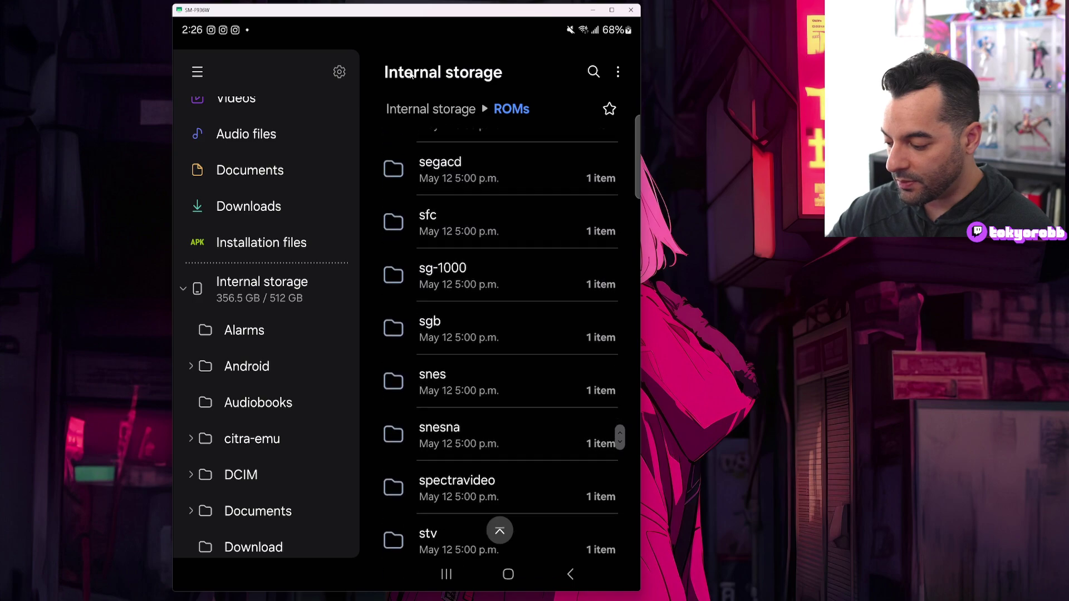
{"action": "scroll", "coordinate": [411, 75], "scroll_direction": "down", "scroll_amount": 12}
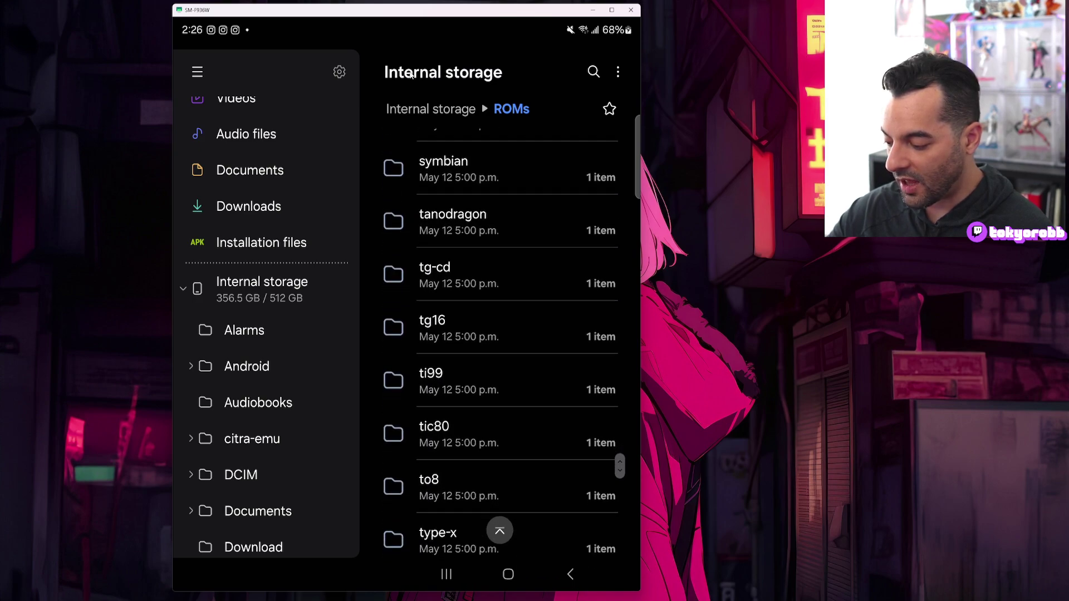
{"action": "scroll", "coordinate": [411, 75], "scroll_direction": "down", "scroll_amount": 12}
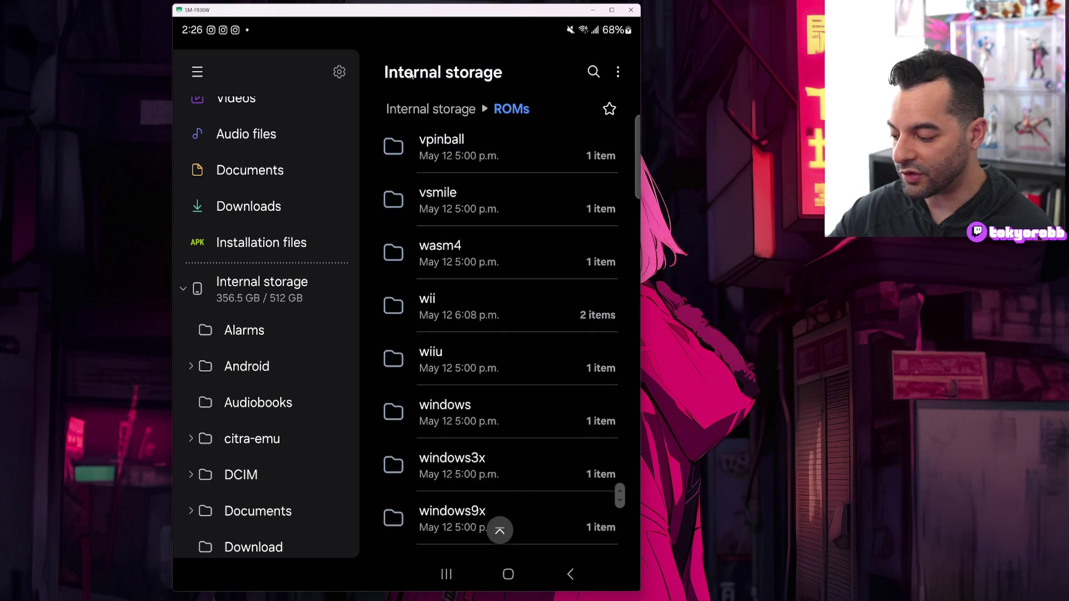
{"action": "scroll", "coordinate": [411, 75], "scroll_direction": "down", "scroll_amount": 12}
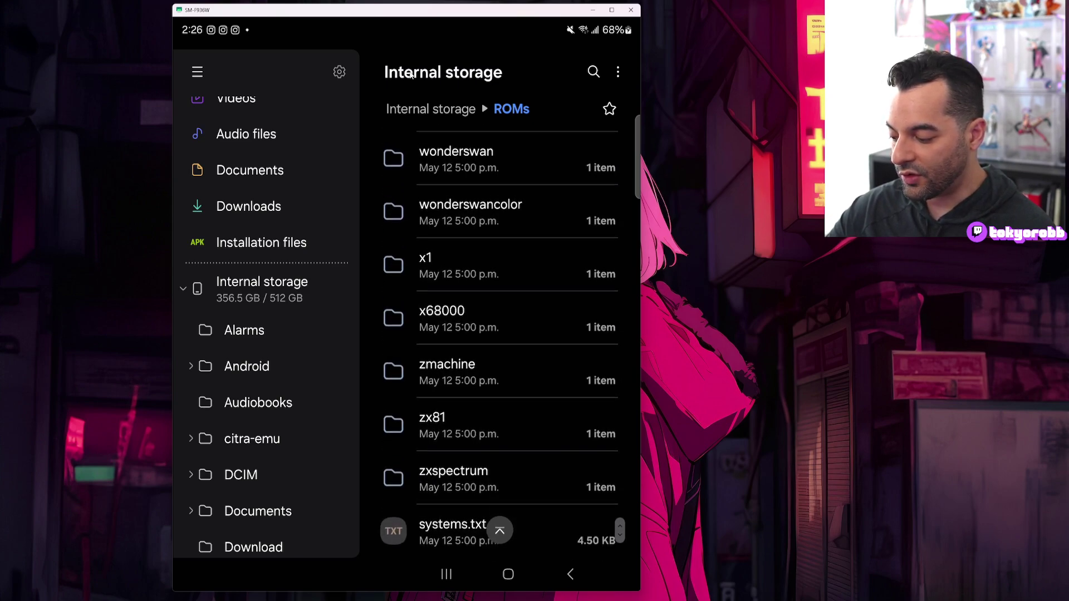
{"action": "scroll", "coordinate": [410, 75], "scroll_direction": "up", "scroll_amount": 9}
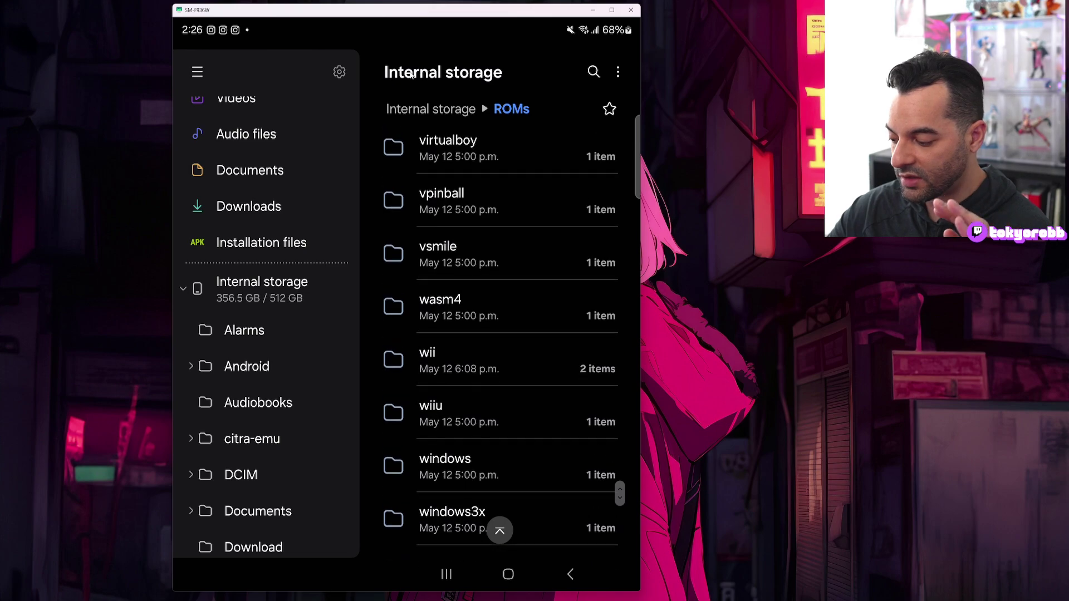
{"action": "scroll", "coordinate": [411, 75], "scroll_direction": "up", "scroll_amount": 6}
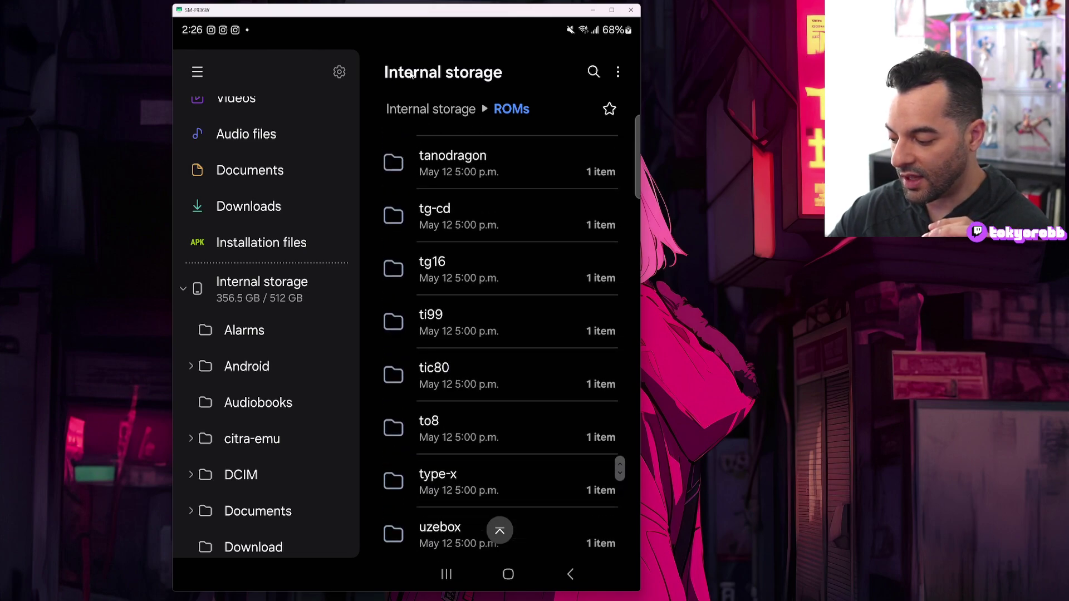
{"action": "scroll", "coordinate": [411, 75], "scroll_direction": "up", "scroll_amount": 2}
{"action": "right_click", "coordinate": [411, 75]}
{"action": "scroll", "coordinate": [411, 75], "scroll_direction": "up", "scroll_amount": 2}
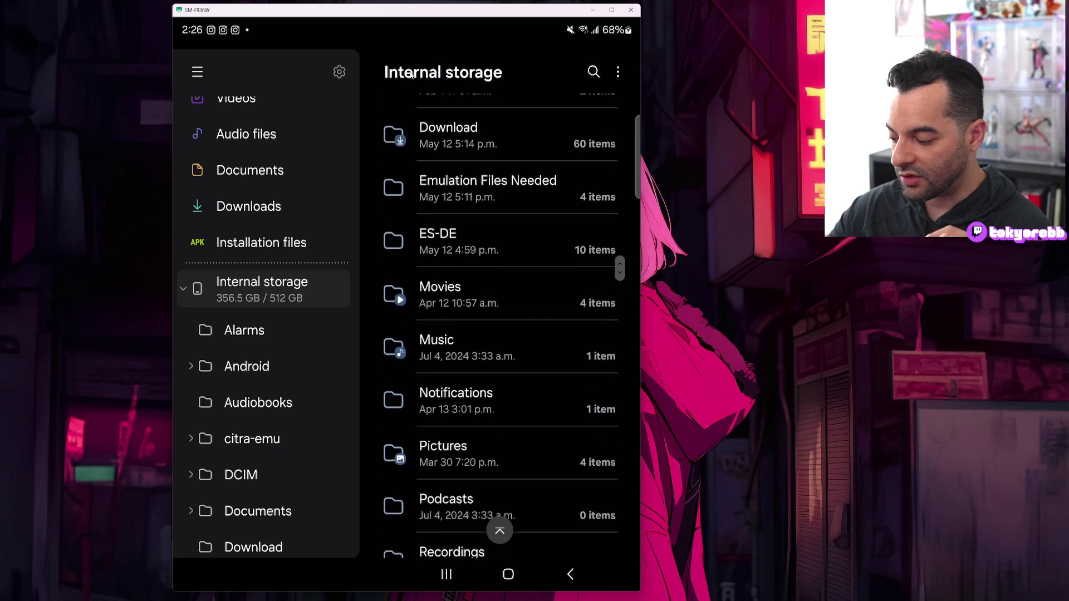
{"action": "scroll", "coordinate": [410, 75], "scroll_direction": "up", "scroll_amount": 3}
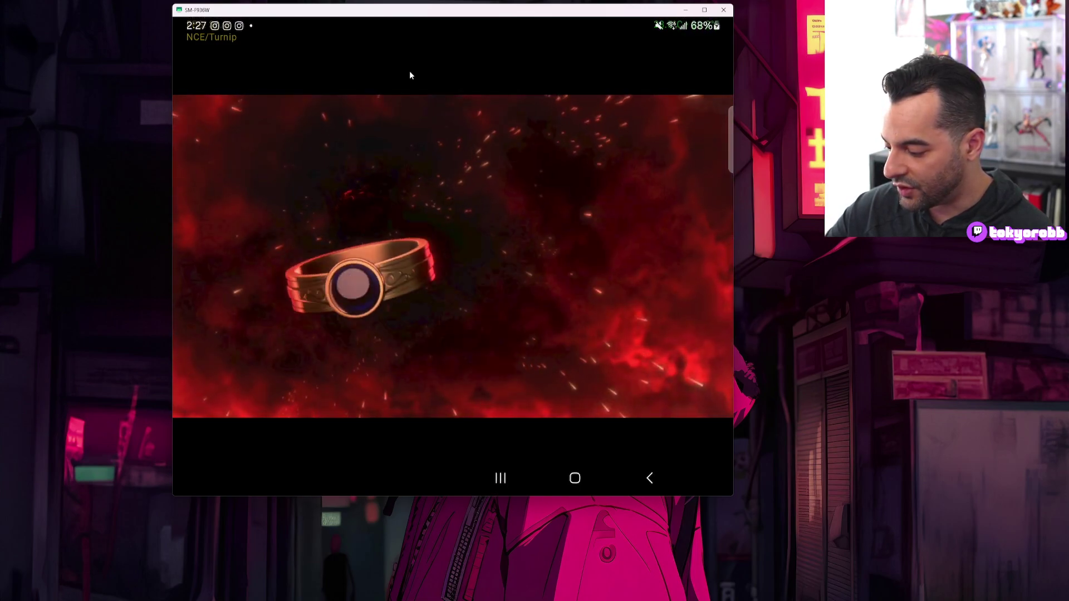
Exit Fire Emblem Engage back to the Nintendo Switch game list and open the ES-DE main menu
{"action": "right_click", "coordinate": [409, 76]}
{"action": "right_click", "coordinate": [409, 73]}
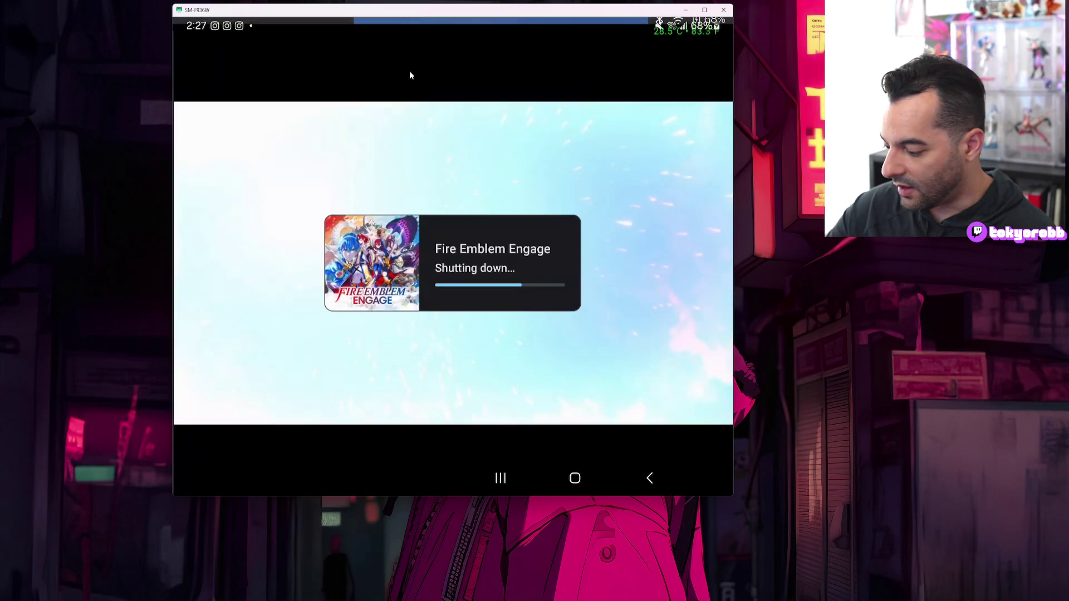
{"action": "key", "text": "End"}
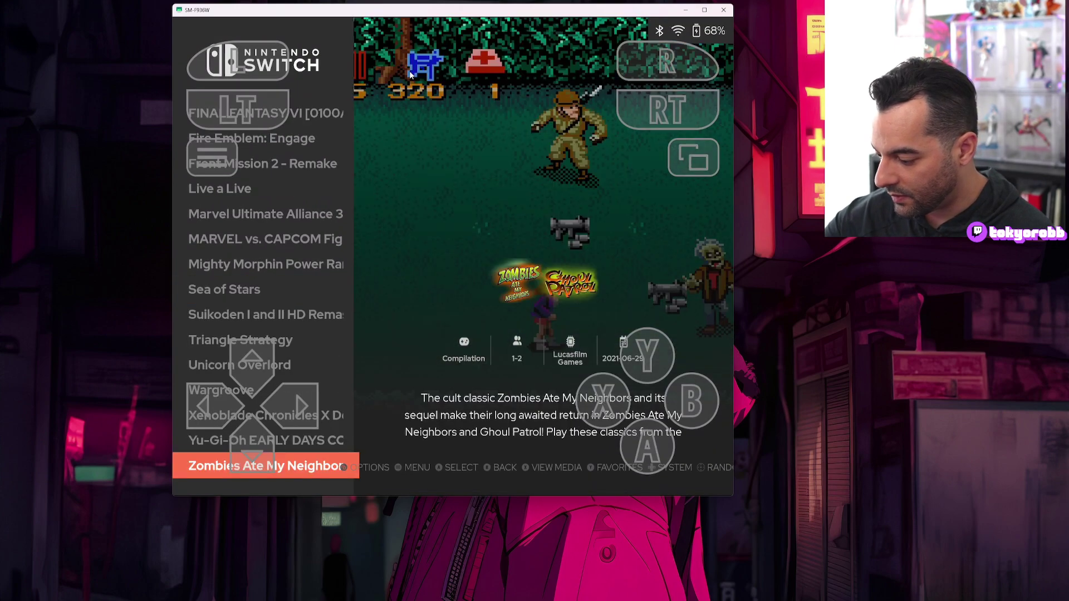
{"action": "key", "text": "Escape"}
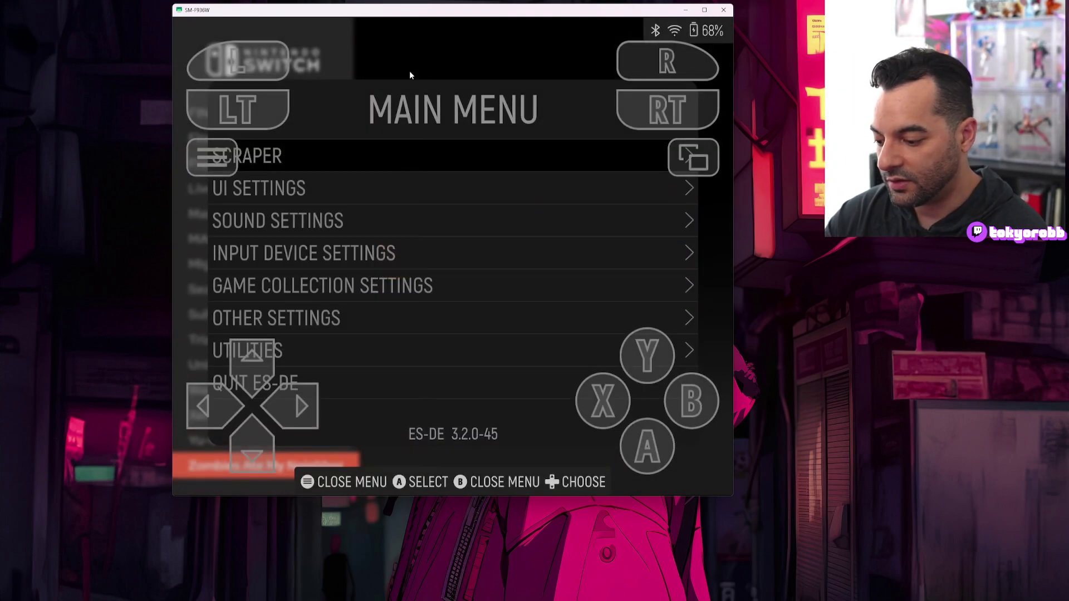
Open the alternative emulators list within ES-DE's other settings
{"action": "key", "text": "Down"}
{"action": "key", "text": "Down"}
{"action": "key", "text": "Down"}
{"action": "key", "text": "Down"}
{"action": "key", "text": "Down"}
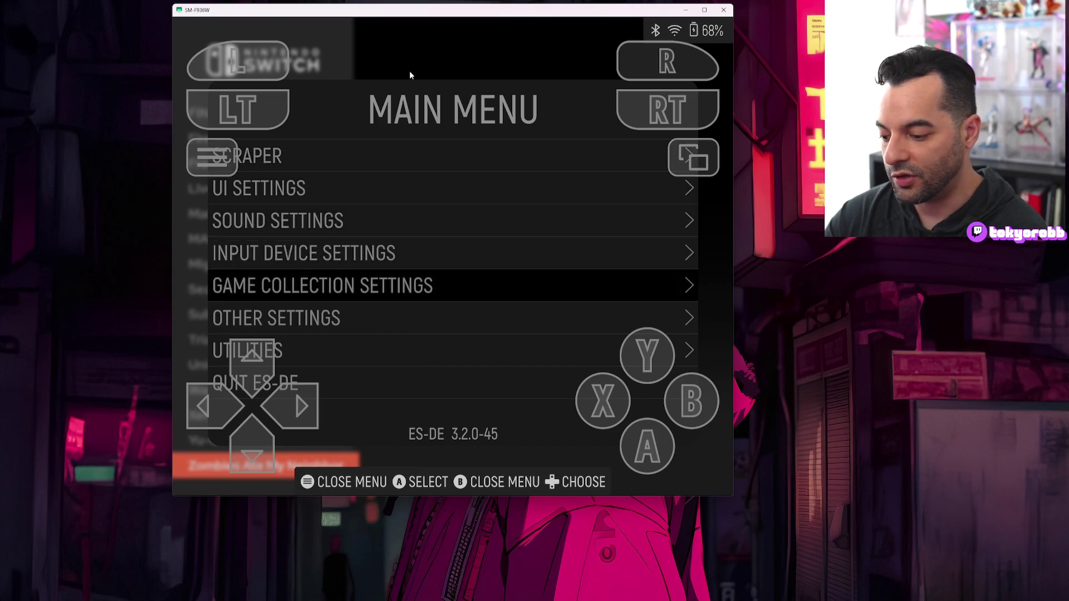
{"action": "key", "text": "Return"}
{"action": "key", "text": "Return"}
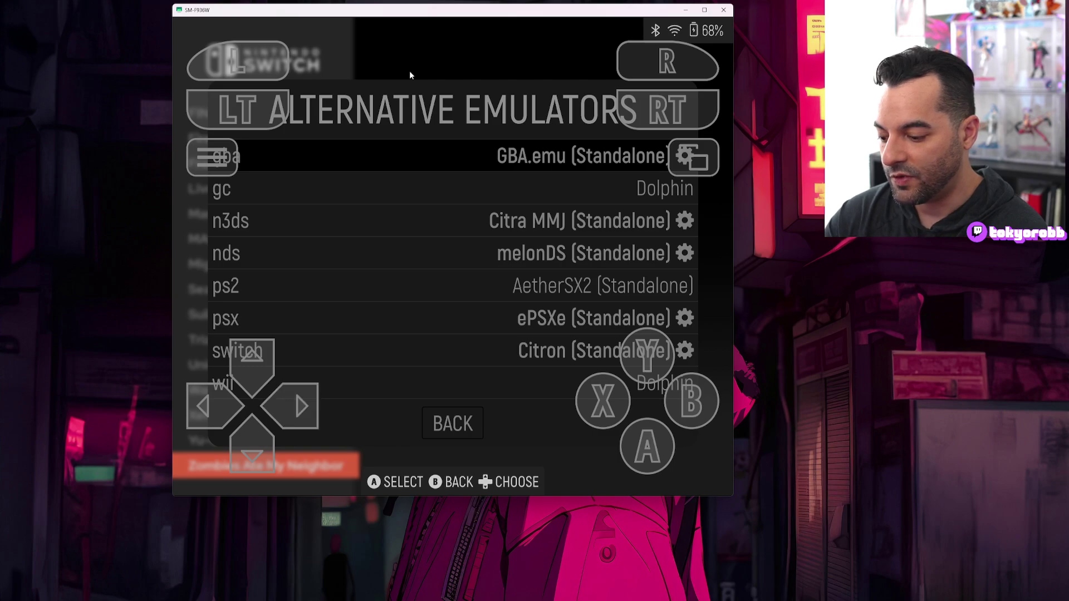
Choose Citron (Standalone) as the alternative emulator for the switch system
{"action": "key", "text": "Down"}
{"action": "key", "text": "Down"}
{"action": "key", "text": "Down"}
{"action": "key", "text": "Down"}
{"action": "key", "text": "Down"}
{"action": "key", "text": "Down"}
{"action": "key", "text": "Return"}
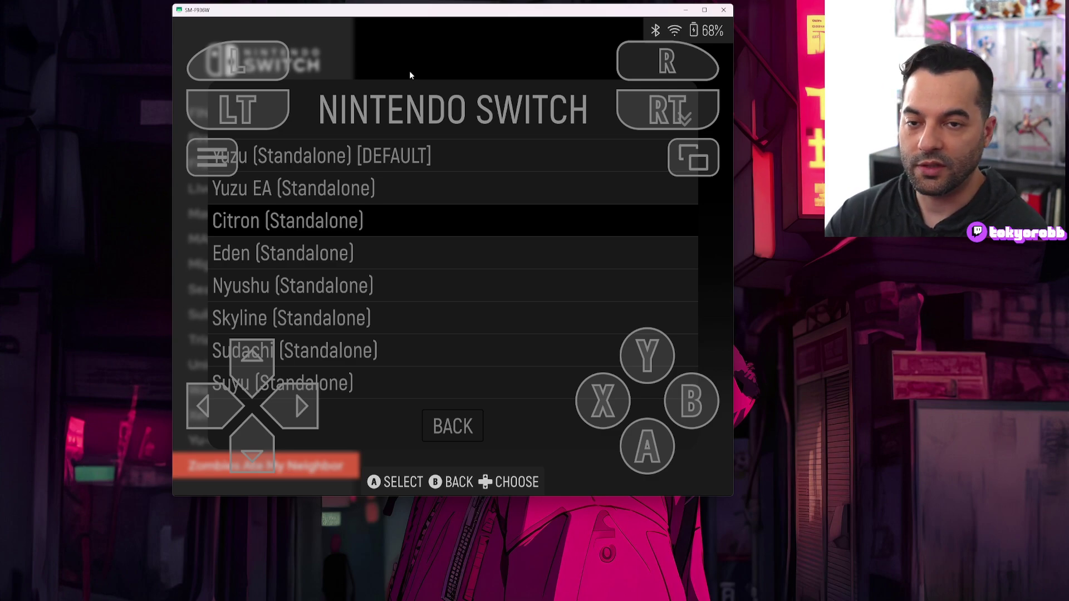
{"action": "key", "text": "Return"}
Close the settings and game list options and return to the console selection view at Nintendo Switch
{"action": "key", "text": "BackSpace"}
{"action": "key", "text": "BackSpace"}
{"action": "key", "text": "BackSpace"}
{"action": "key", "text": "F1"}
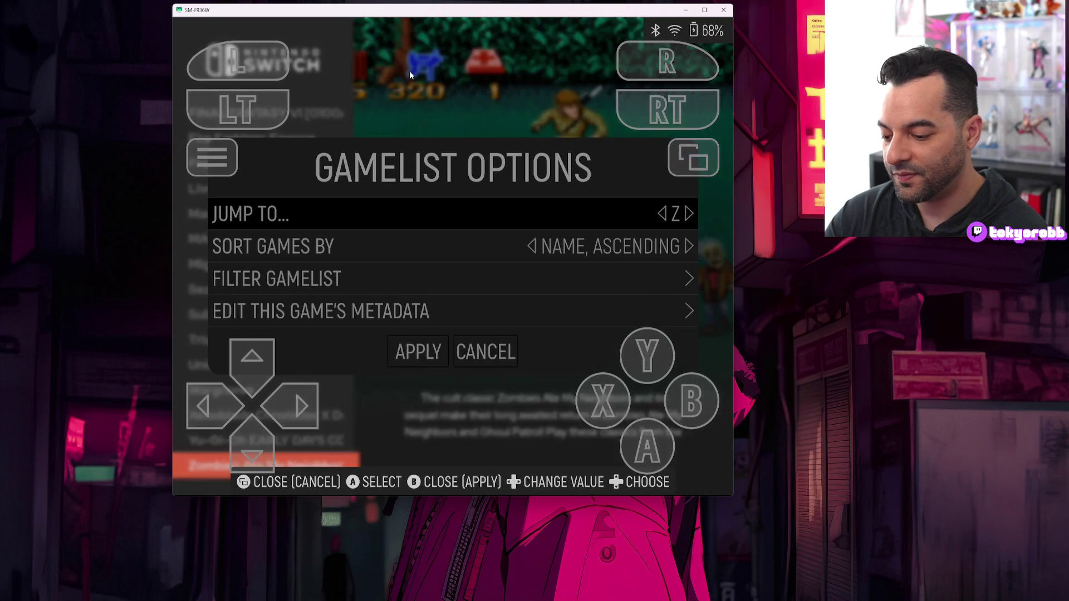
{"action": "key", "text": "BackSpace"}
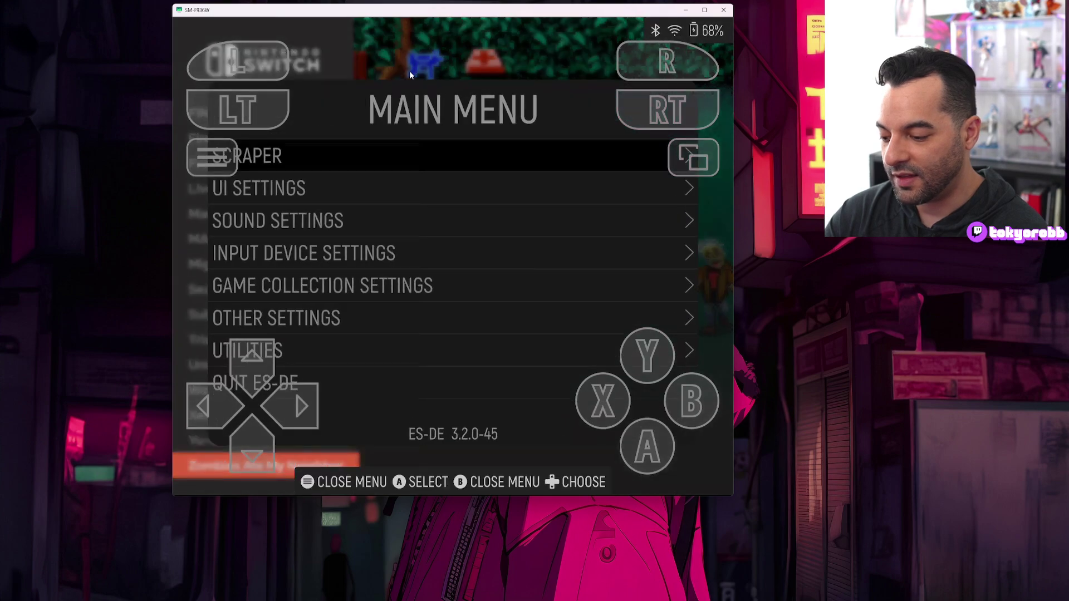
{"action": "key", "text": "Escape"}
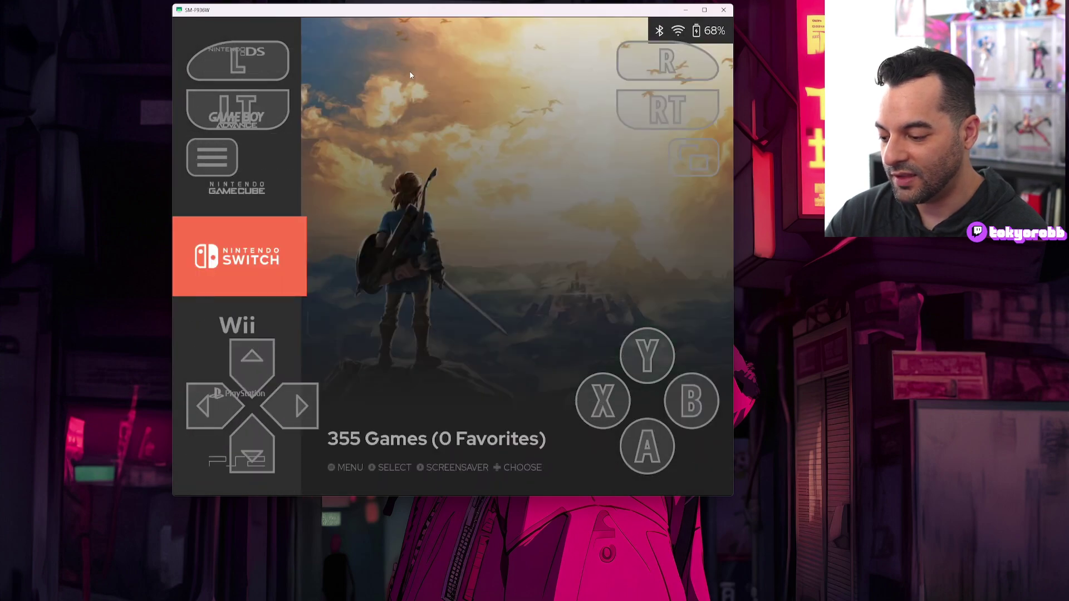